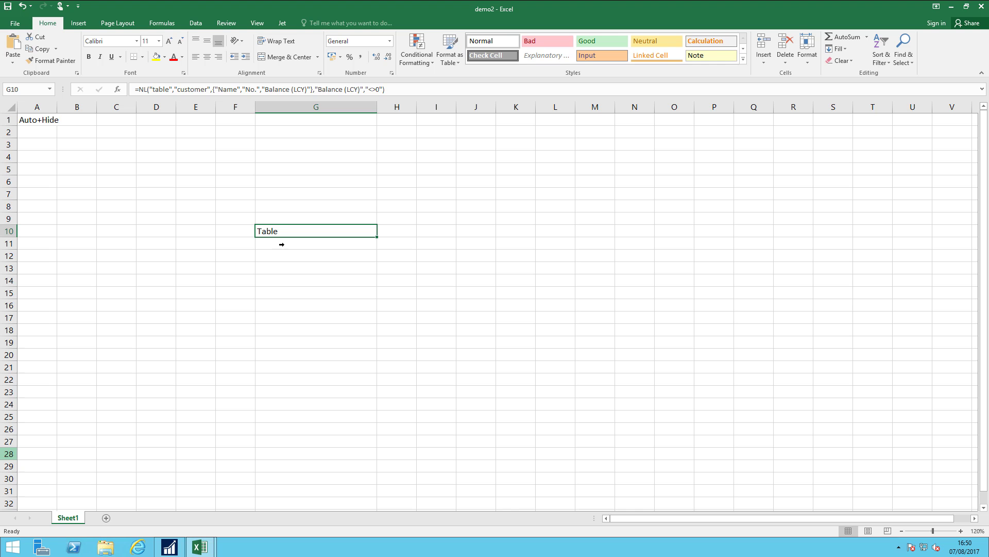
# Inspect the NL formula in cell G10 without changing it.
pyautogui.moveTo(385, 90); pyautogui.dragTo(142, 85)
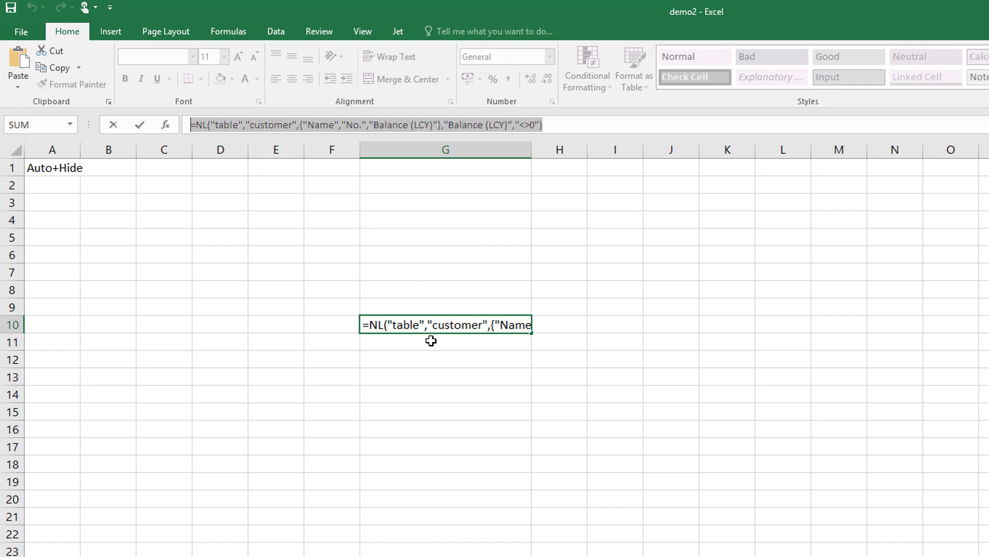
pyautogui.click(395, 326)
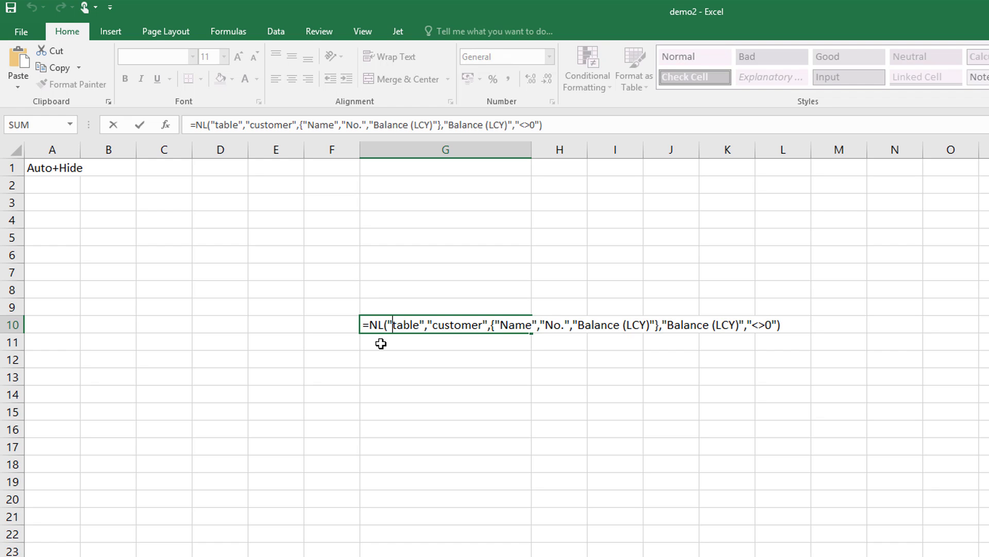
pyautogui.press('Return')
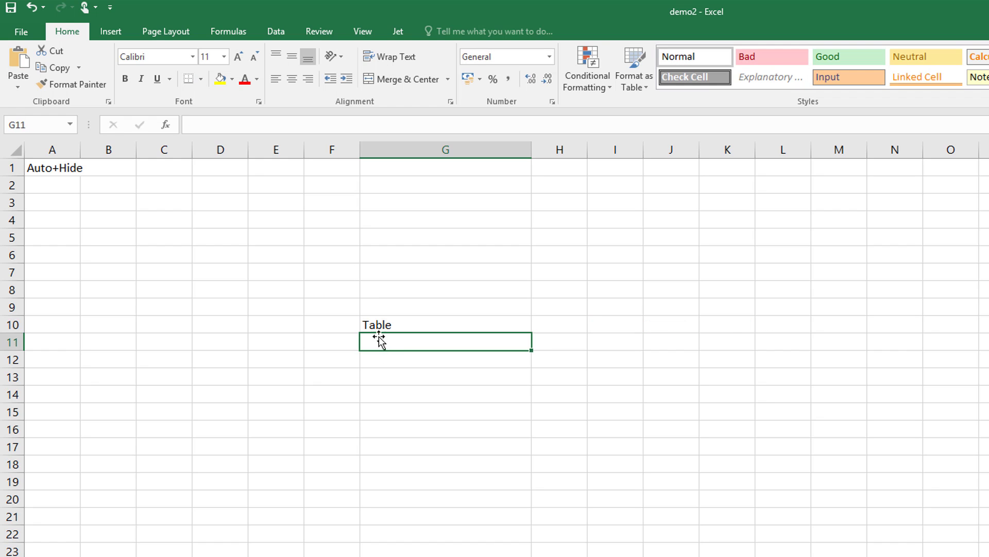
pyautogui.click(376, 325)
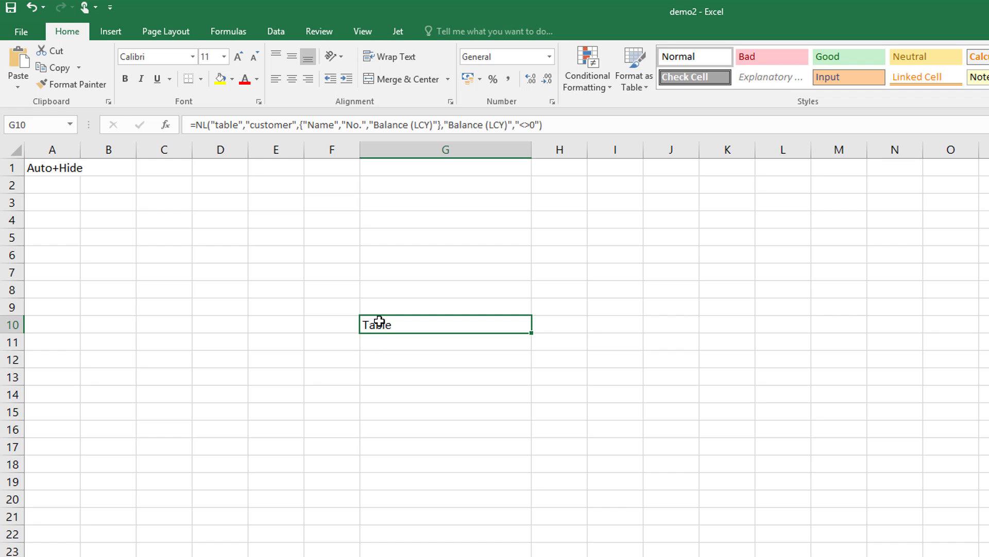
# Load G10's NL function into the Jet Function Wizard and move the dialog aside.
pyautogui.click(393, 33)
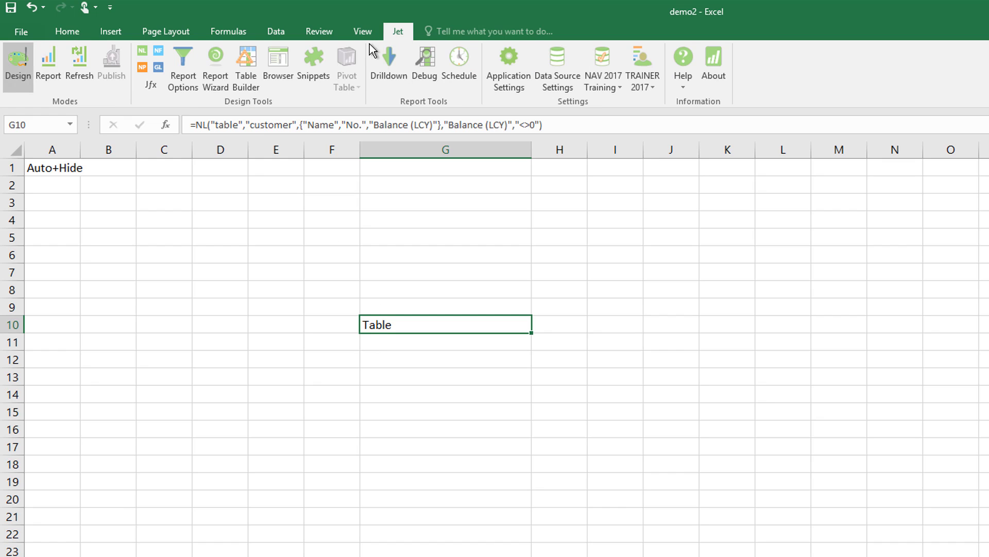
pyautogui.click(143, 51)
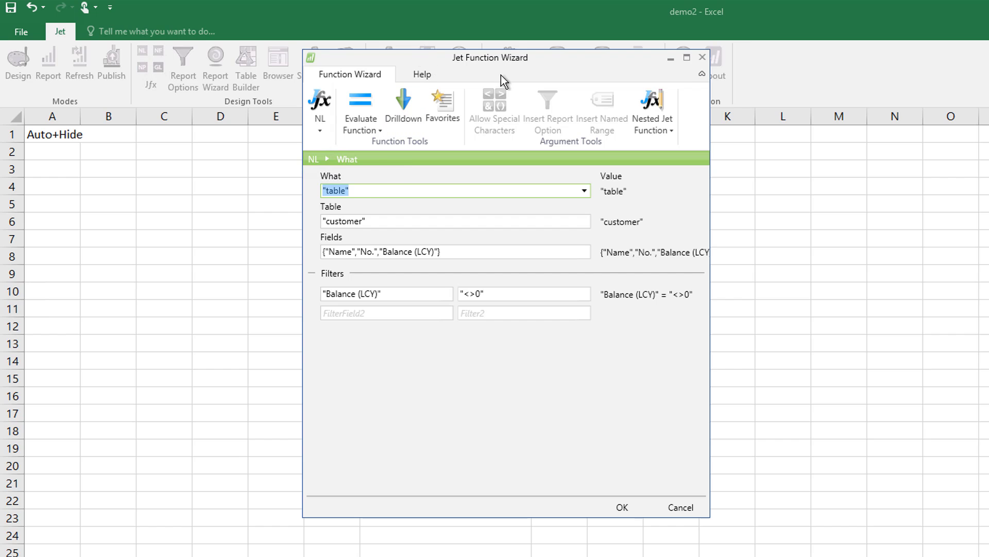
pyautogui.moveTo(418, 58); pyautogui.dragTo(590, 53)
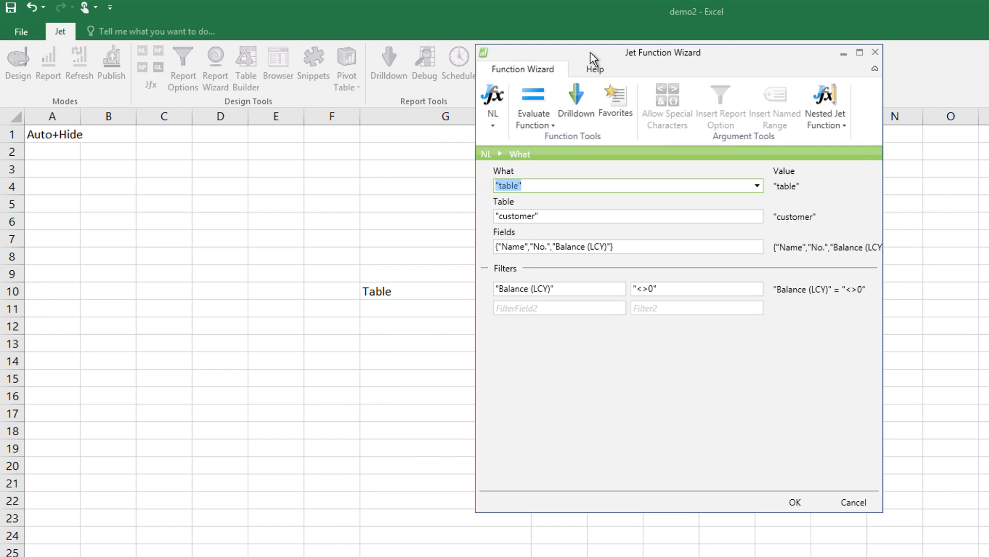
# Cancel the Jet Function Wizard, leaving the function unchanged.
pyautogui.click(853, 502)
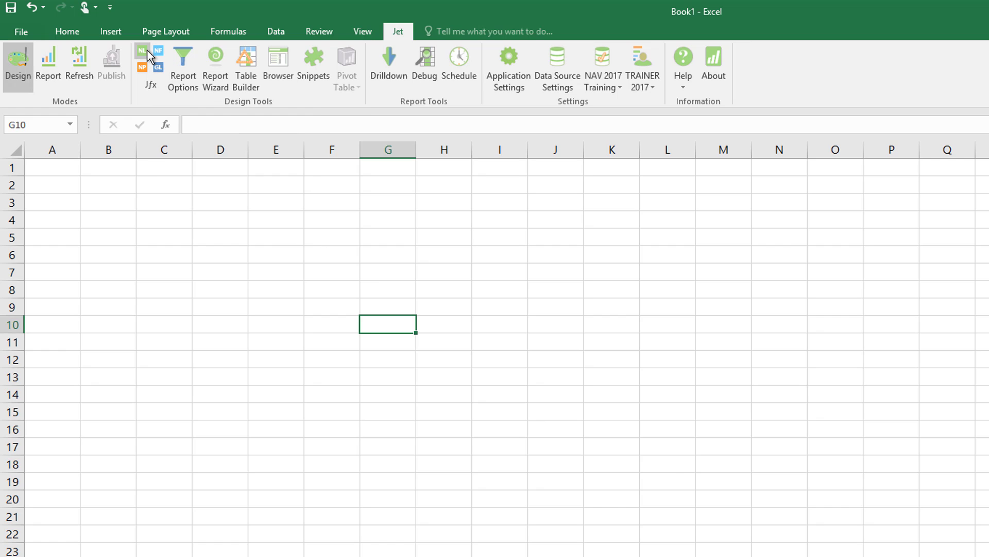
# Start a new NL function in the Jet wizard with its What argument set to Table.
pyautogui.click(146, 52)
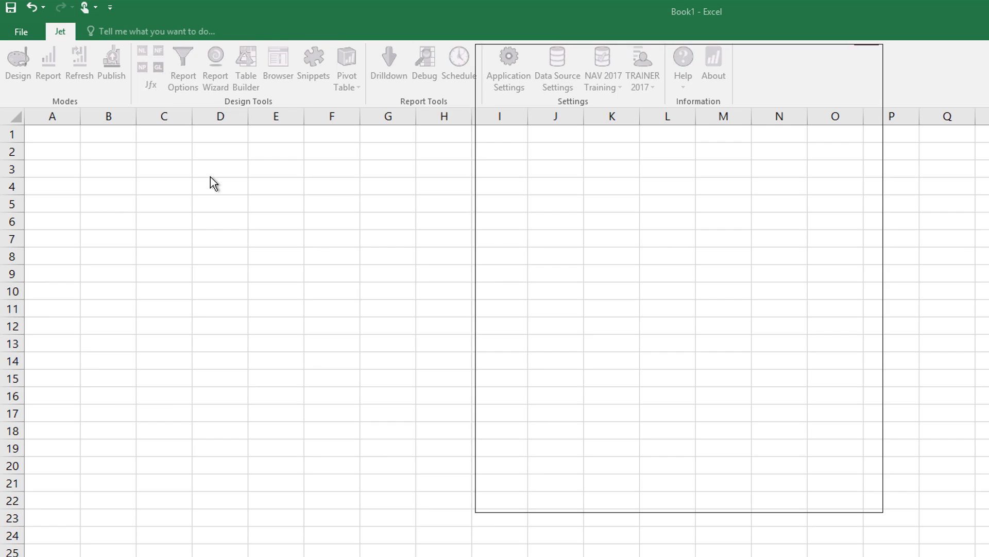
pyautogui.moveTo(552, 59); pyautogui.dragTo(444, 56)
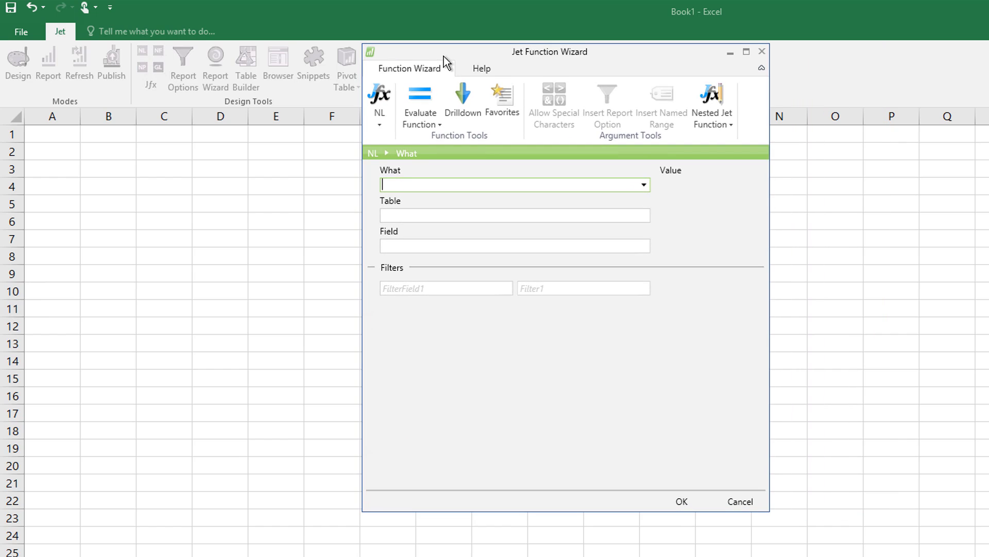
pyautogui.click(644, 184)
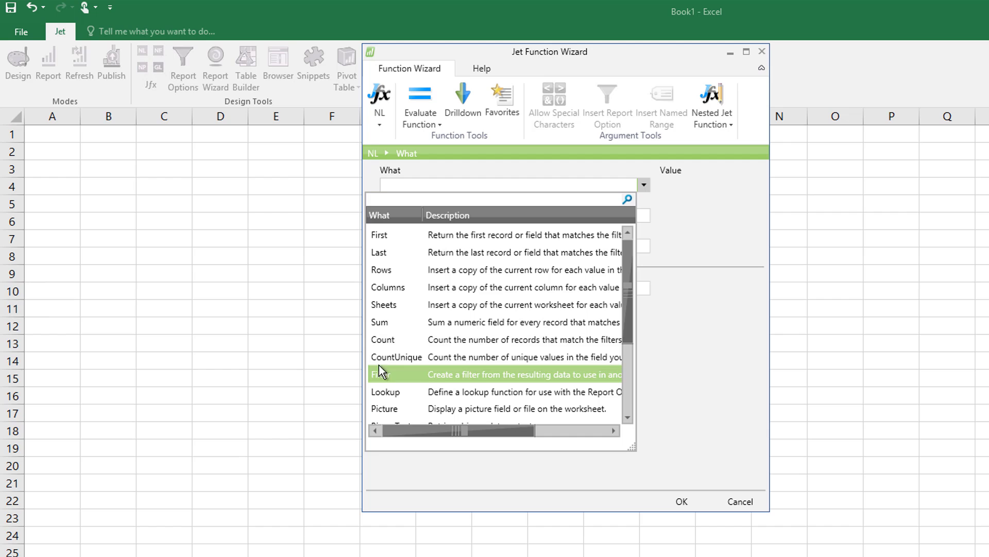
pyautogui.scroll(-2, 382, 343)
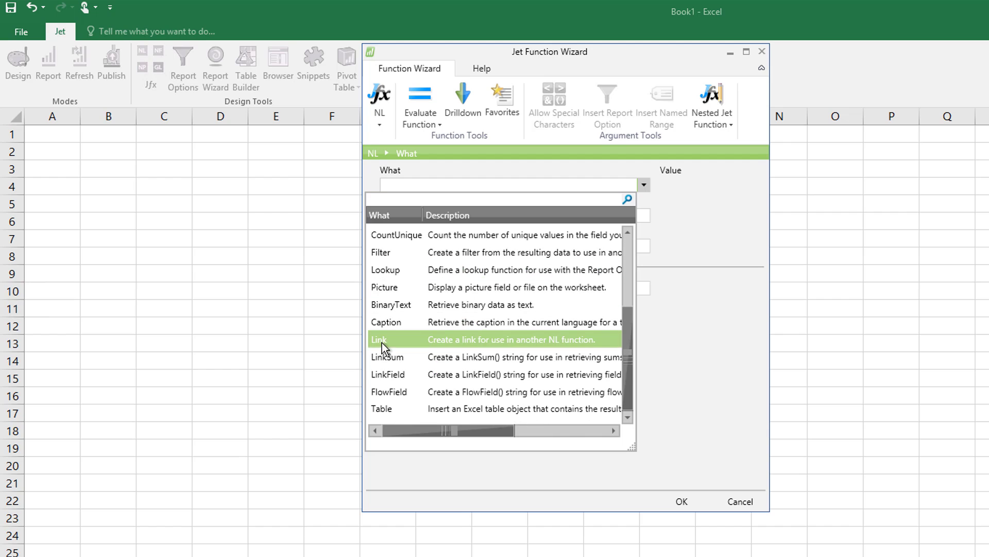
pyautogui.click(385, 407)
pyautogui.click(423, 216)
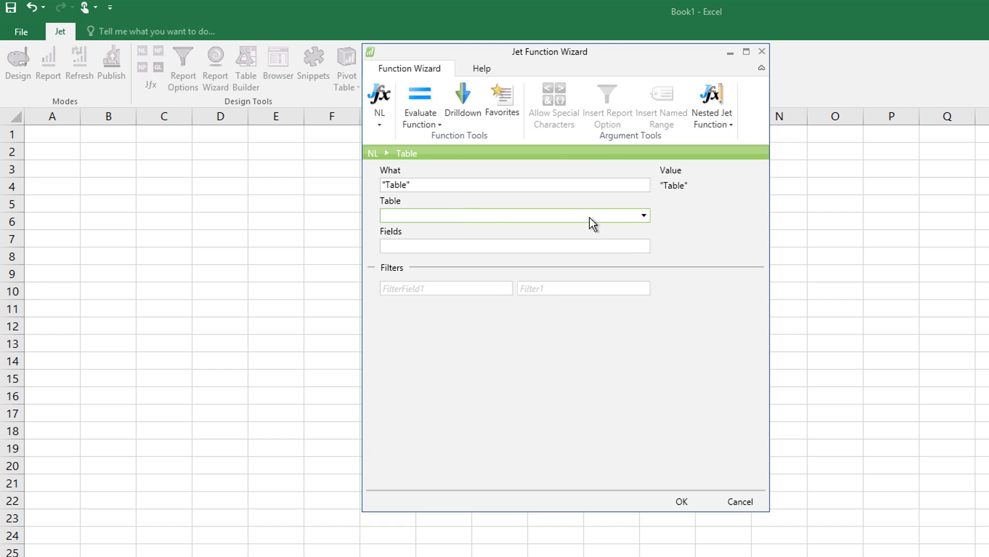
# Search the table list for 'customer' and choose the Customer table.
pyautogui.click(644, 215)
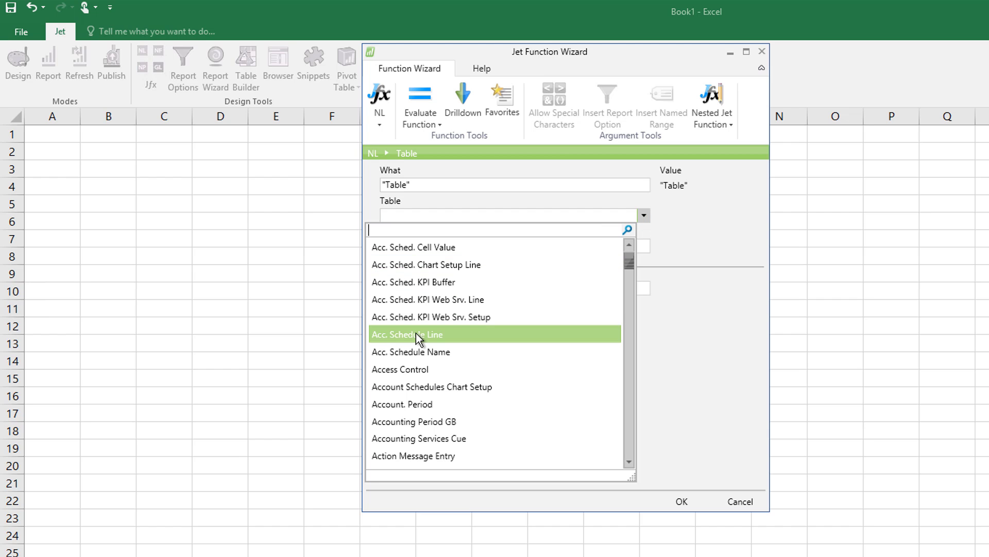
pyautogui.scroll(-15, 416, 333)
pyautogui.scroll(-20, 416, 333)
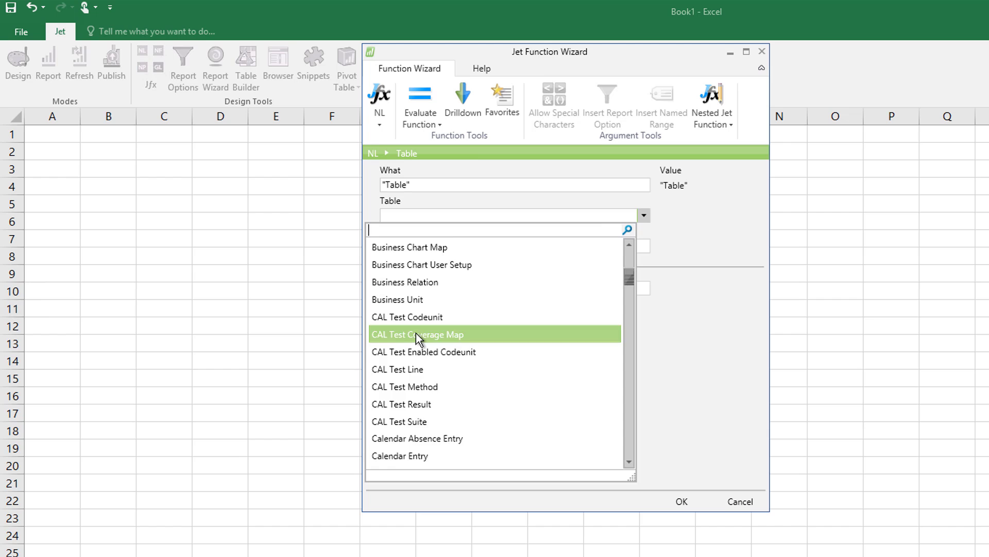
pyautogui.scroll(6, 419, 294)
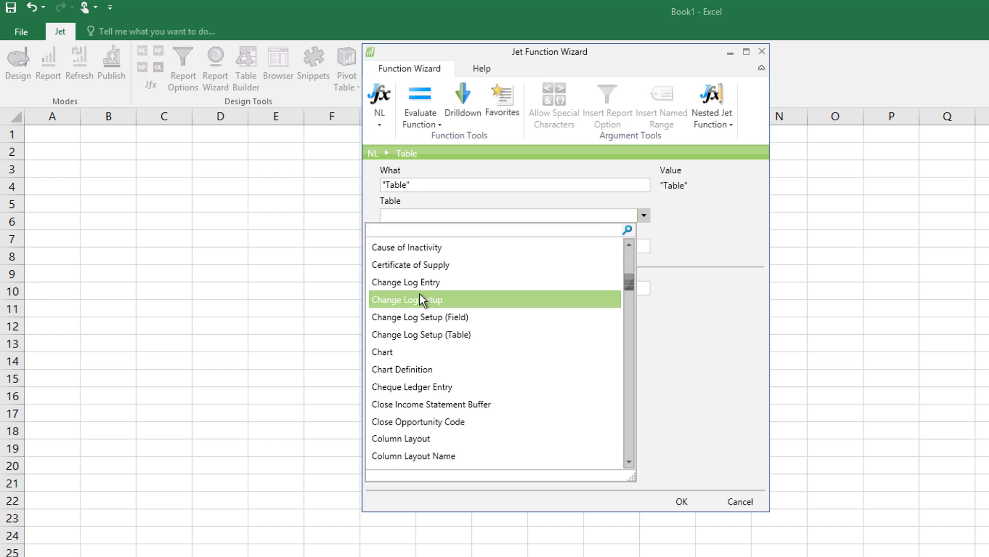
pyautogui.write('cu')
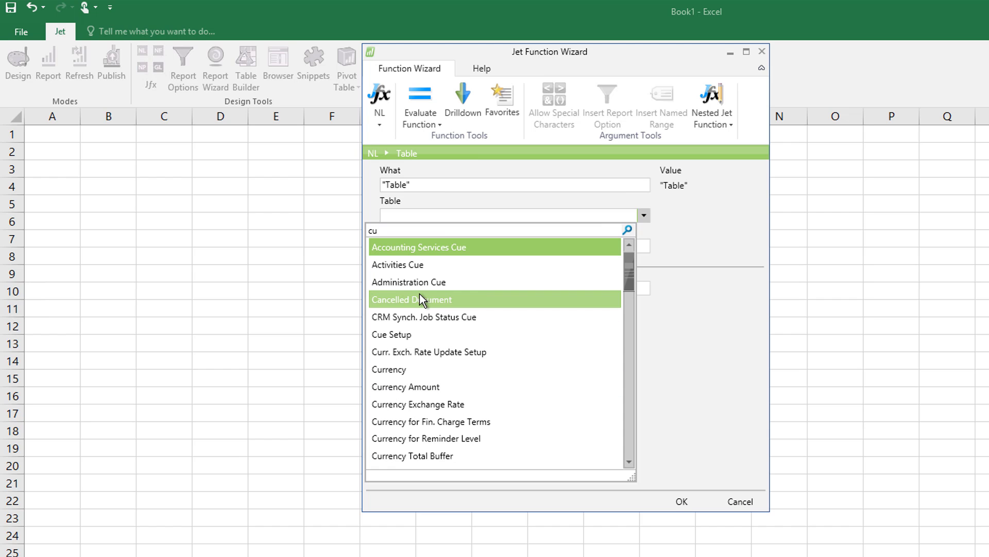
pyautogui.write('s')
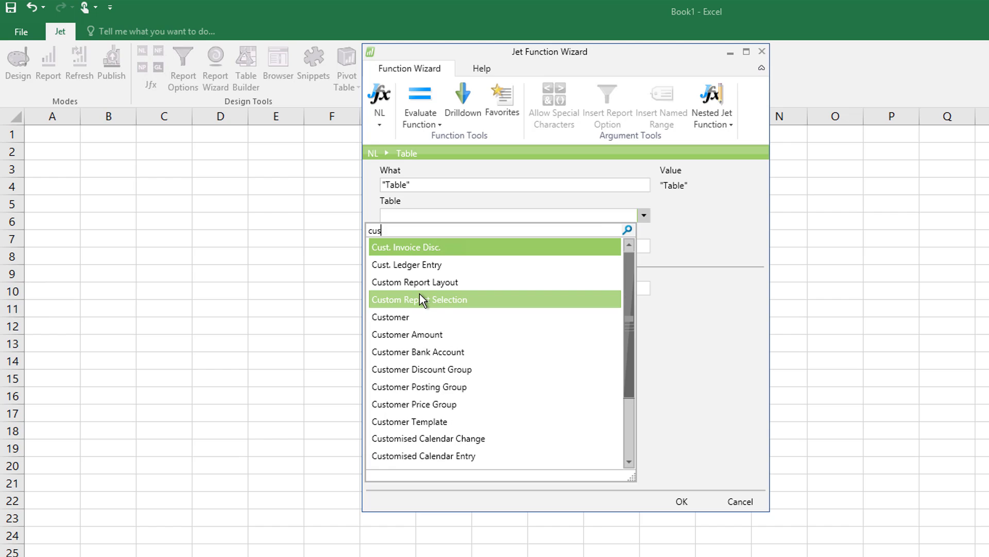
pyautogui.write('tomer')
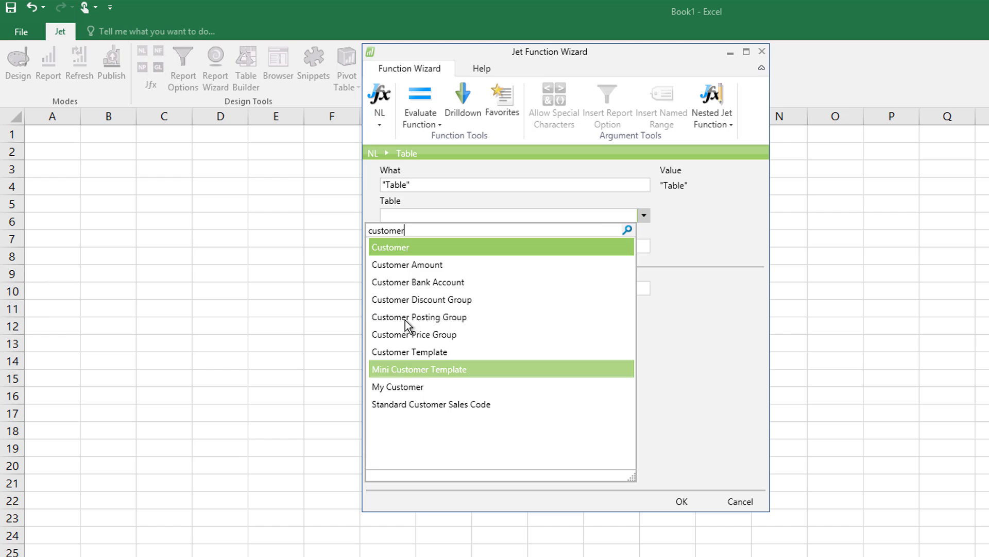
pyautogui.click(415, 247)
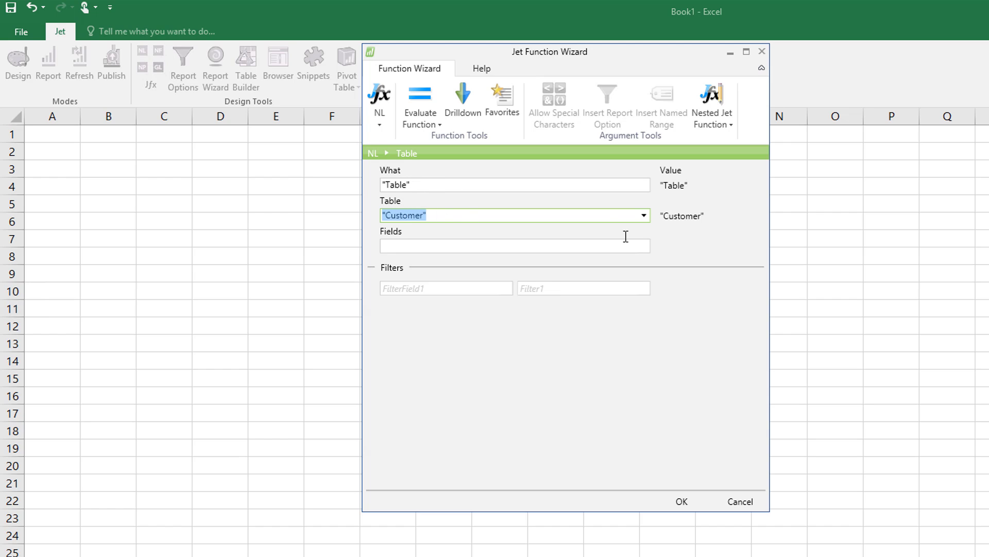
# Enter {"Name","No.","Location Code"} as the Fields argument and widen the wizard.
pyautogui.click(410, 245)
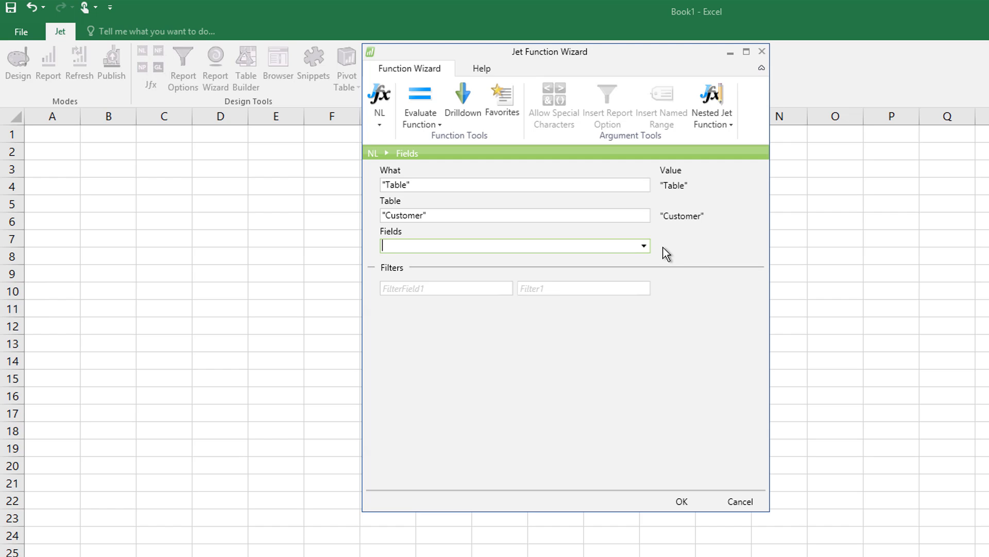
pyautogui.write('{"Name","Np')
pyautogui.press('BackSpace')
pyautogui.write('o.","Location Code"')
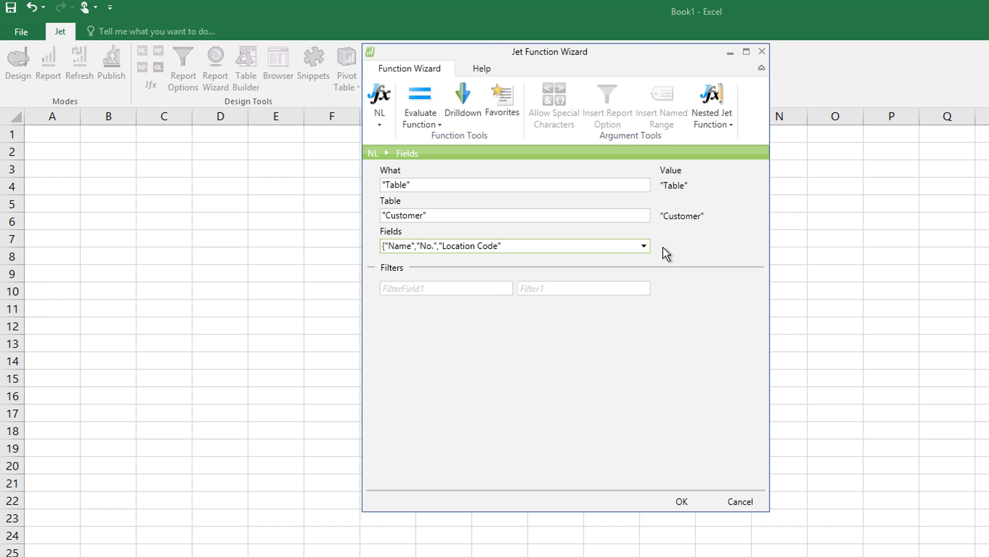
pyautogui.write('}')
pyautogui.click(644, 249)
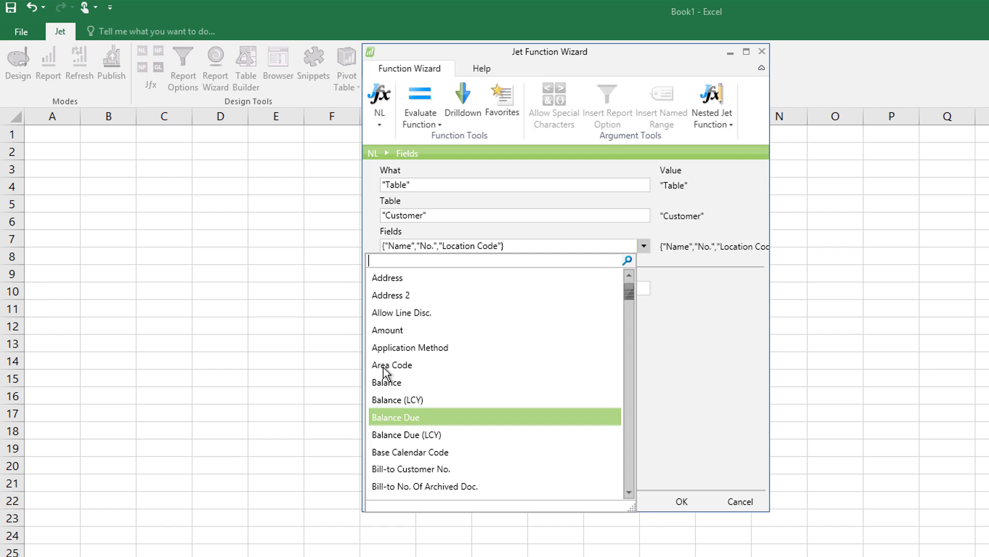
pyautogui.click(517, 246)
pyautogui.hotkey('ctrl', 'c')
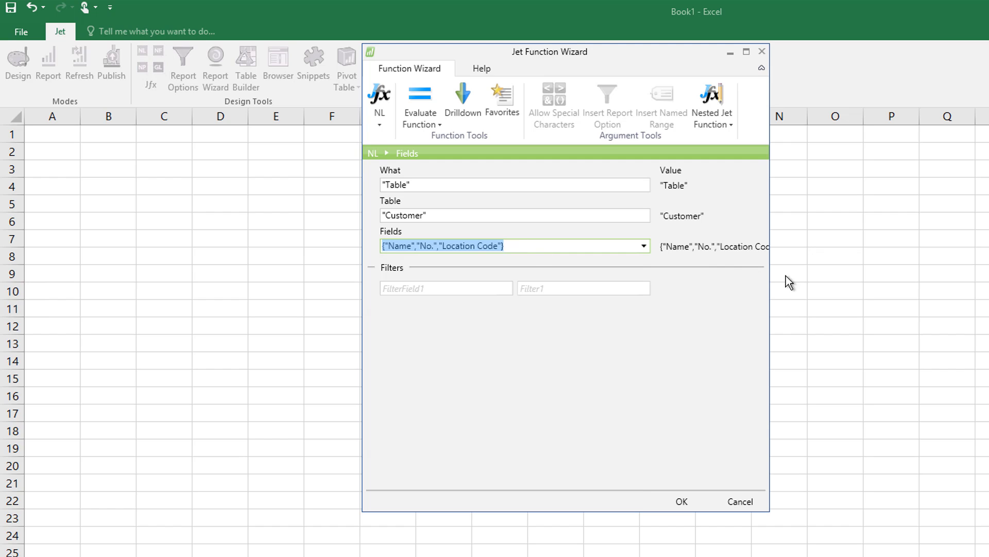
pyautogui.moveTo(767, 279); pyautogui.dragTo(837, 284)
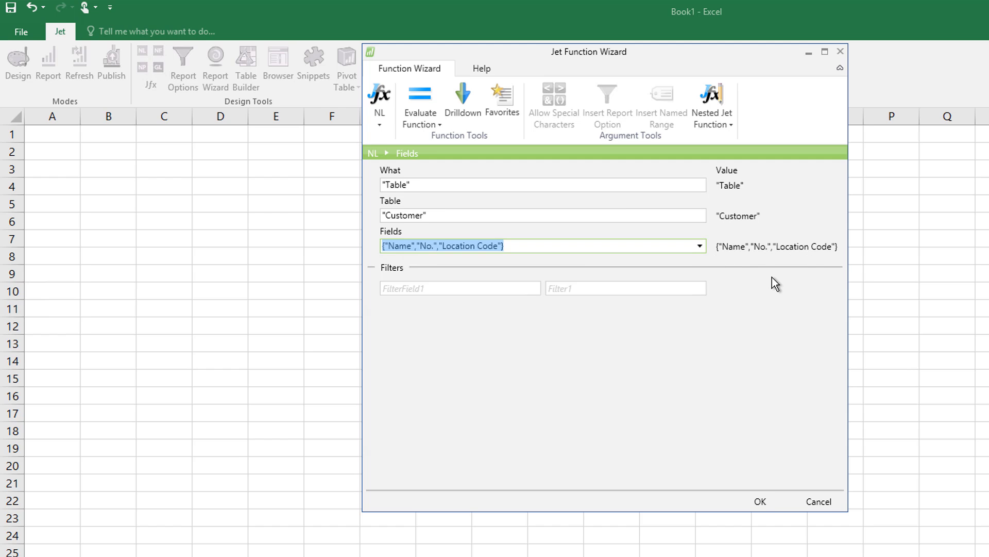
# Re-enter the Fields list and add its closing brace so it evaluates to the three fields.
pyautogui.press('Delete')
pyautogui.press('Tab')
pyautogui.click(415, 248)
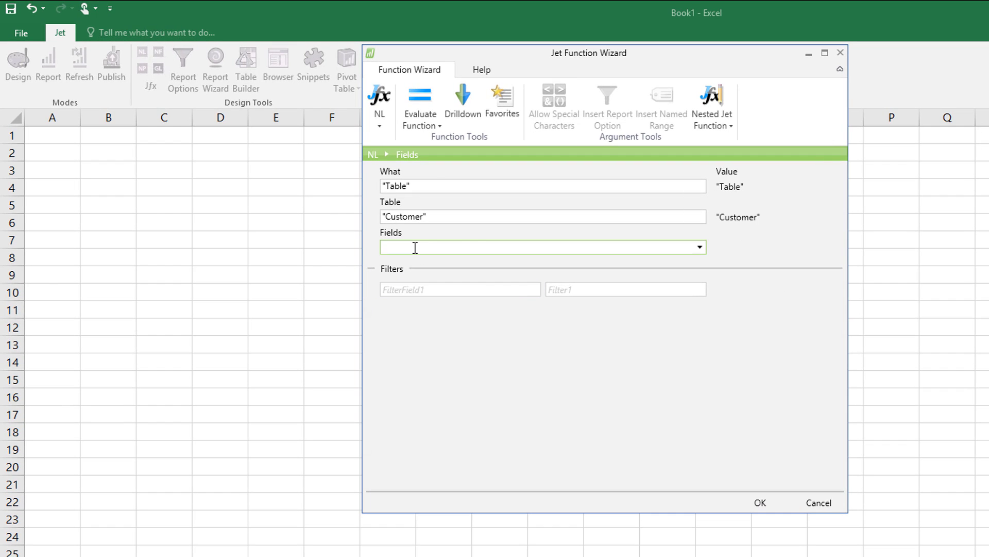
pyautogui.hotkey('ctrl', 'v')
pyautogui.press('Tab')
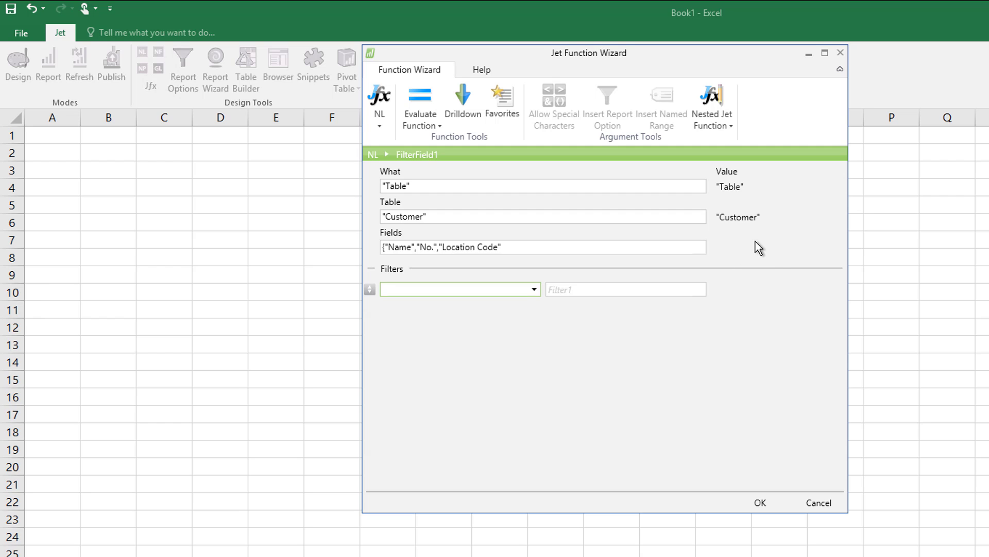
pyautogui.click(511, 247)
pyautogui.click(509, 248)
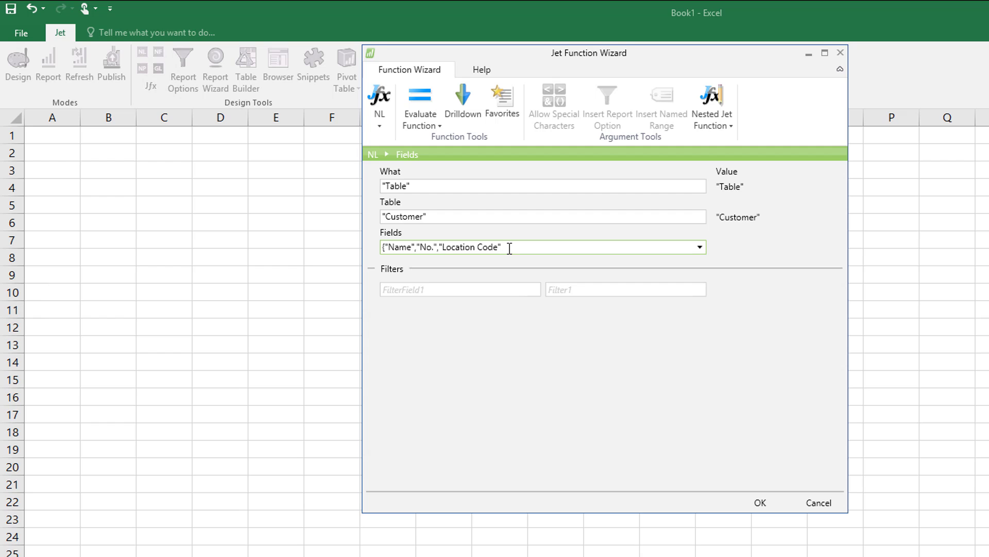
pyautogui.write('}')
pyautogui.press('Tab')
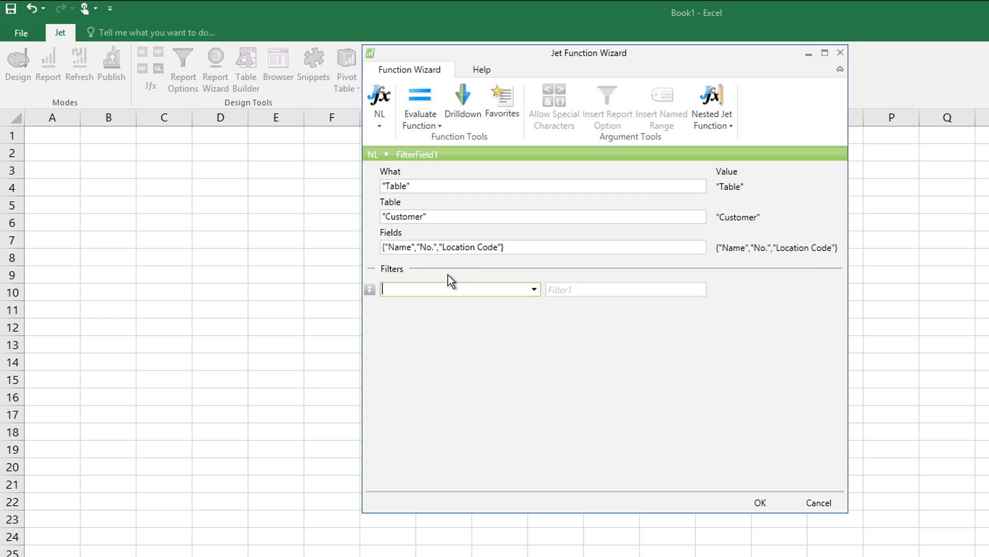
# Filter on Balance (LCY) with value >0 and insert the NL function into G10.
pyautogui.click(534, 291)
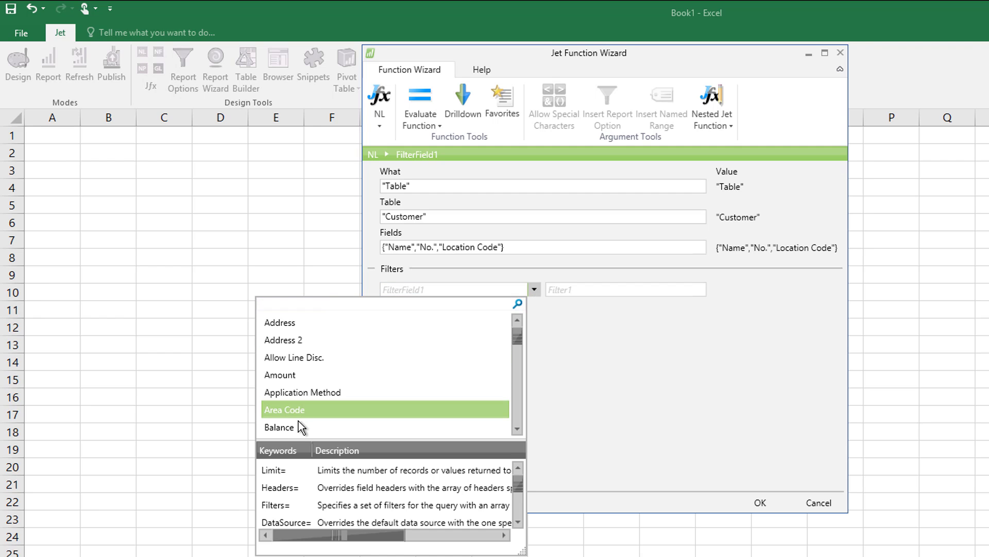
pyautogui.click(517, 429)
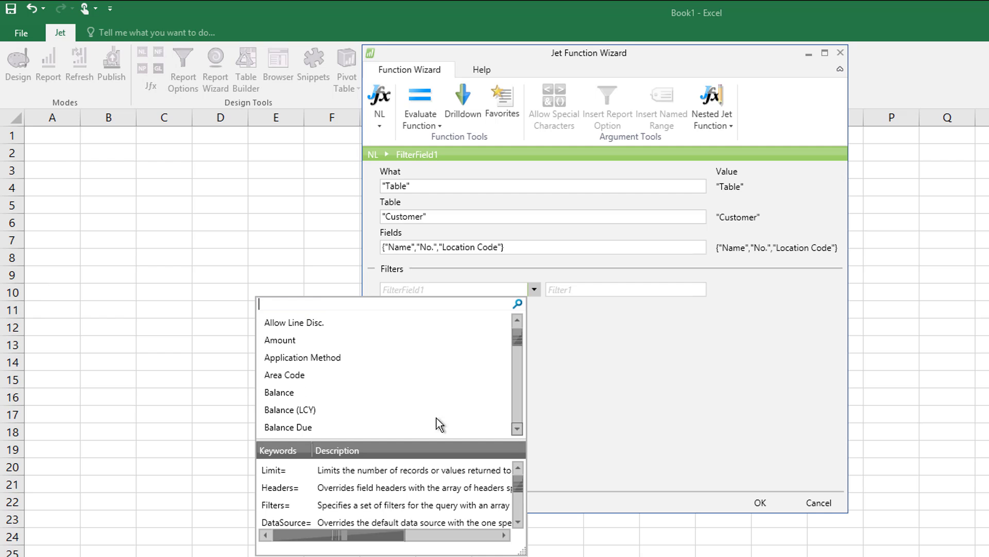
pyautogui.click(298, 409)
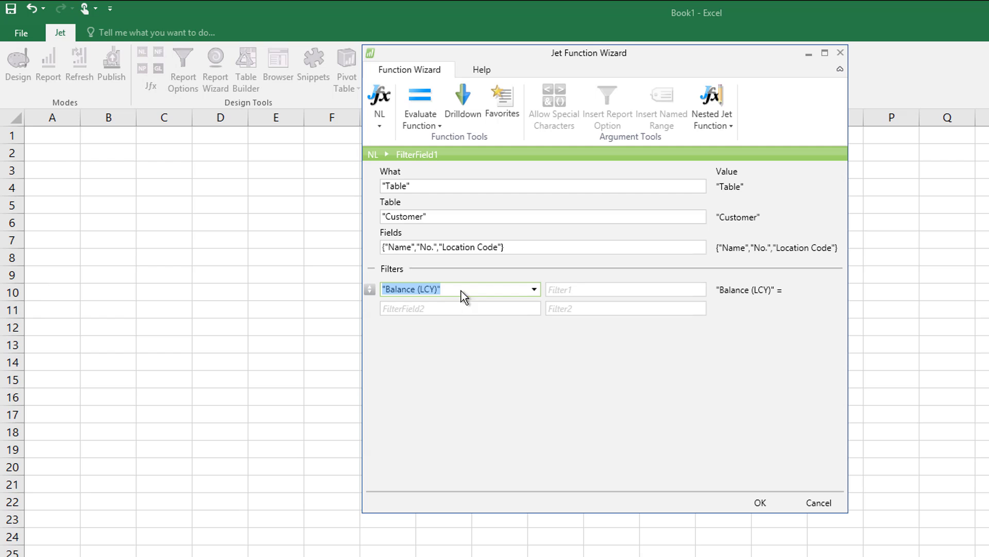
pyautogui.click(557, 289)
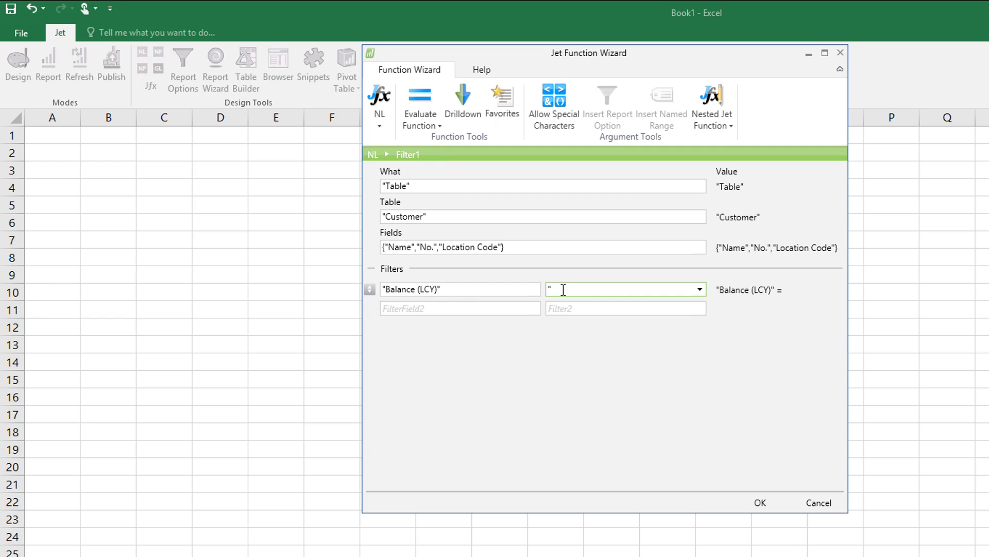
pyautogui.write('">0')
pyautogui.press('Tab')
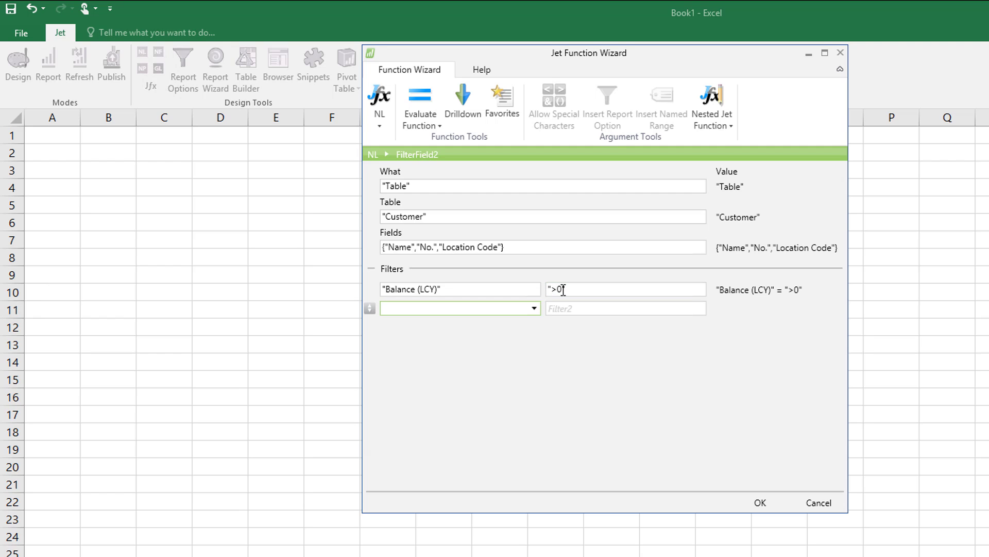
pyautogui.click(760, 503)
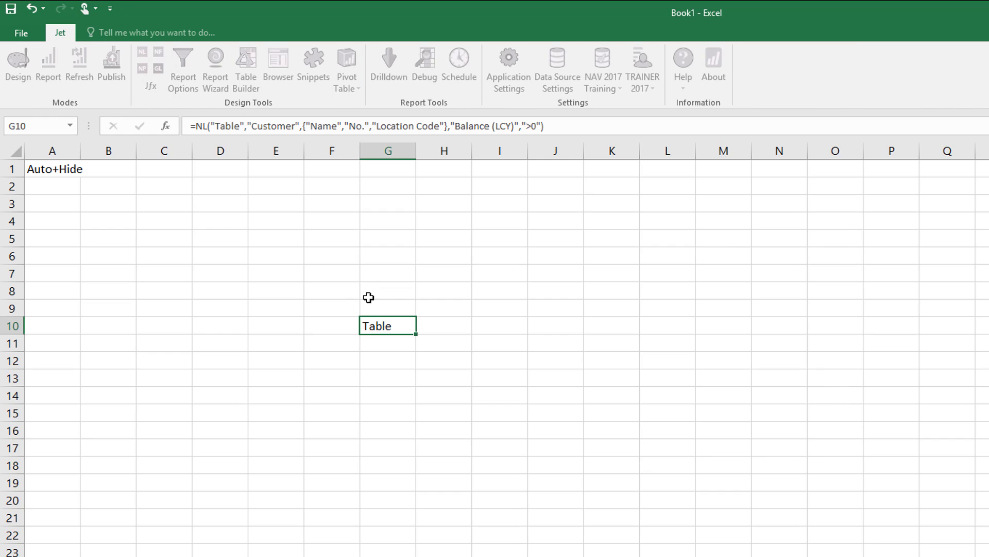
# Commit G10's formula and refresh the report, expanding it into a 17-customer table.
pyautogui.doubleClick(380, 325)
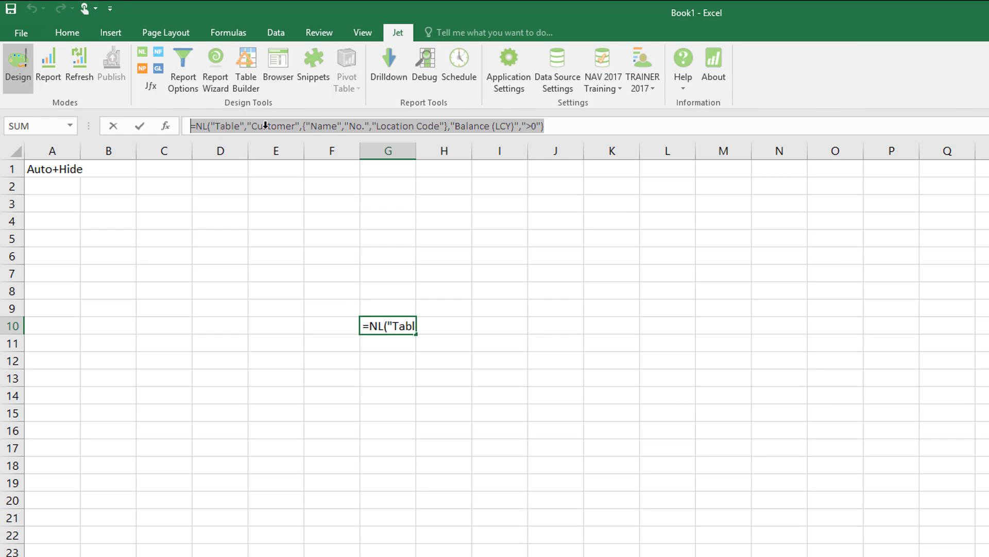
pyautogui.press('Return')
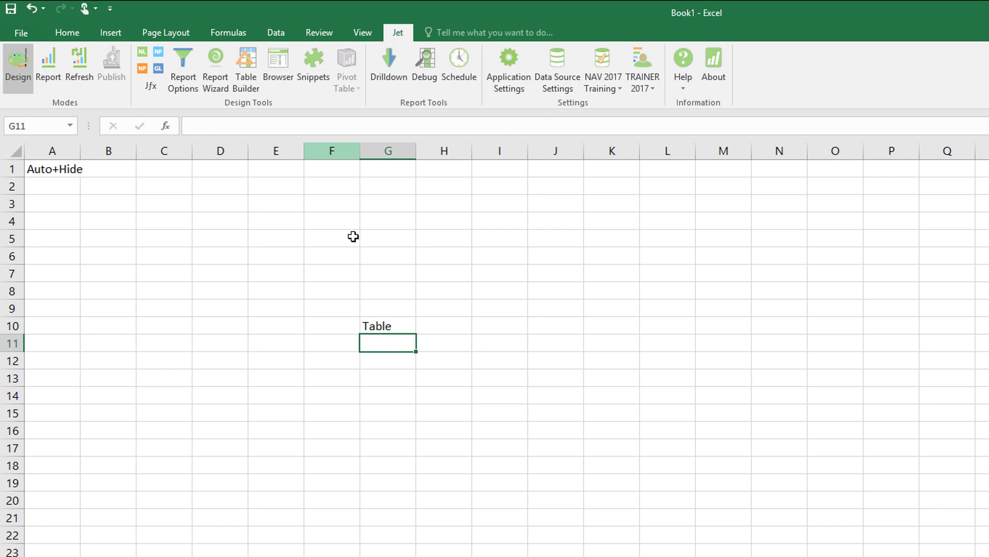
pyautogui.click(371, 323)
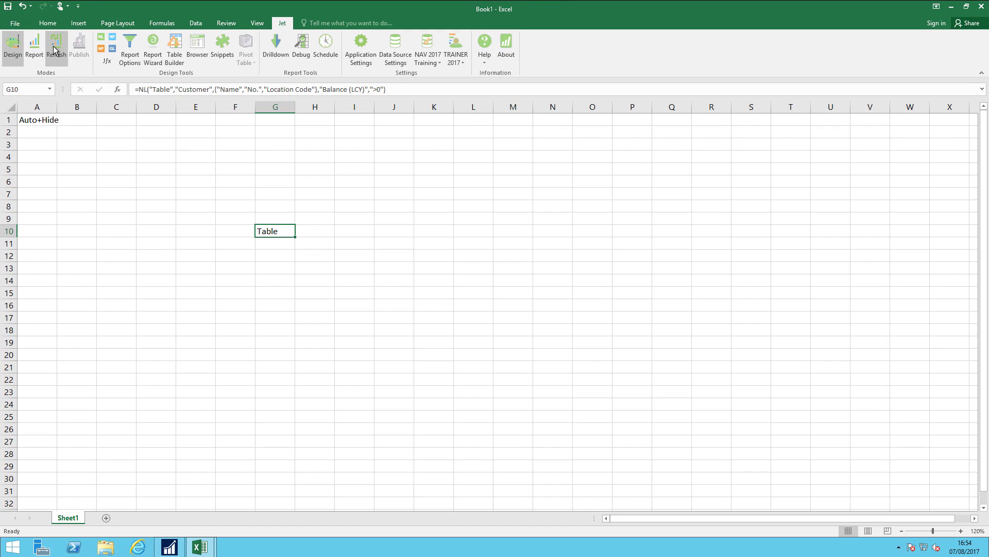
pyautogui.click(53, 49)
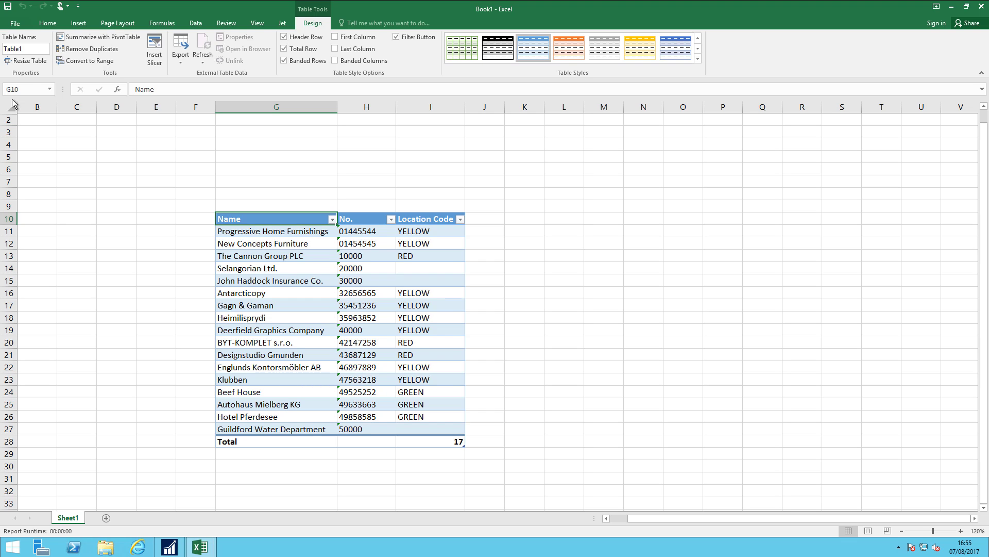
pyautogui.click(52, 92)
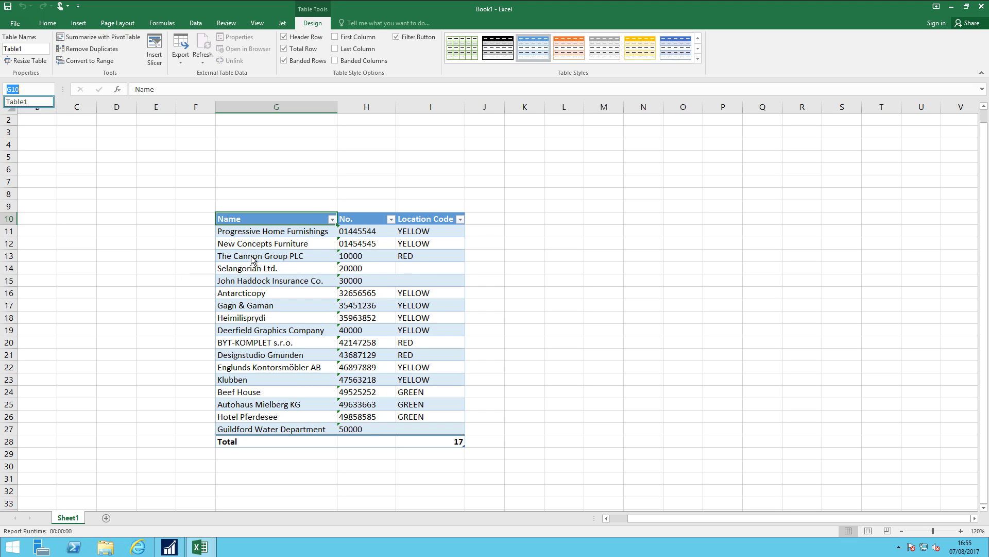
# Switch the sheet to Jet design mode and reopen G10's NL function in the wizard.
pyautogui.click(283, 24)
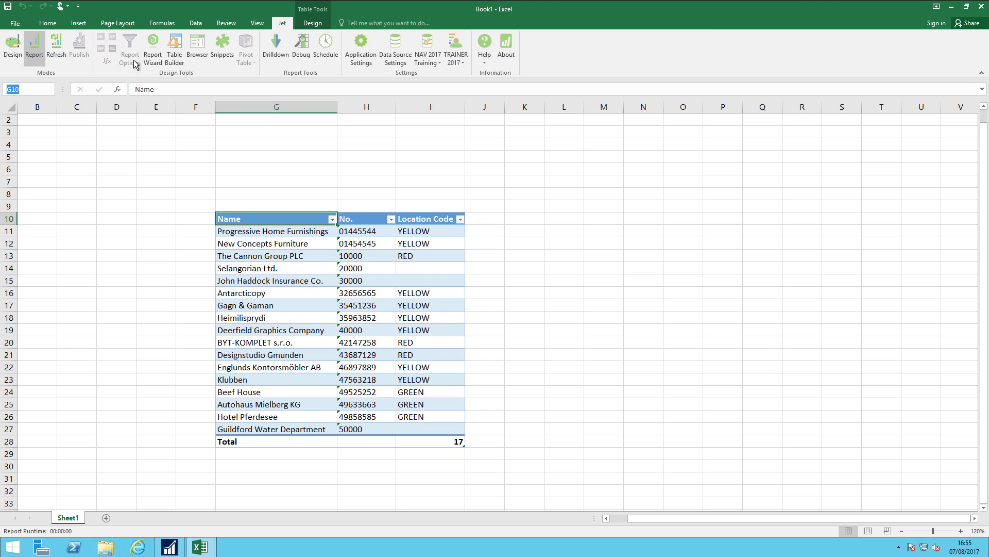
pyautogui.click(11, 51)
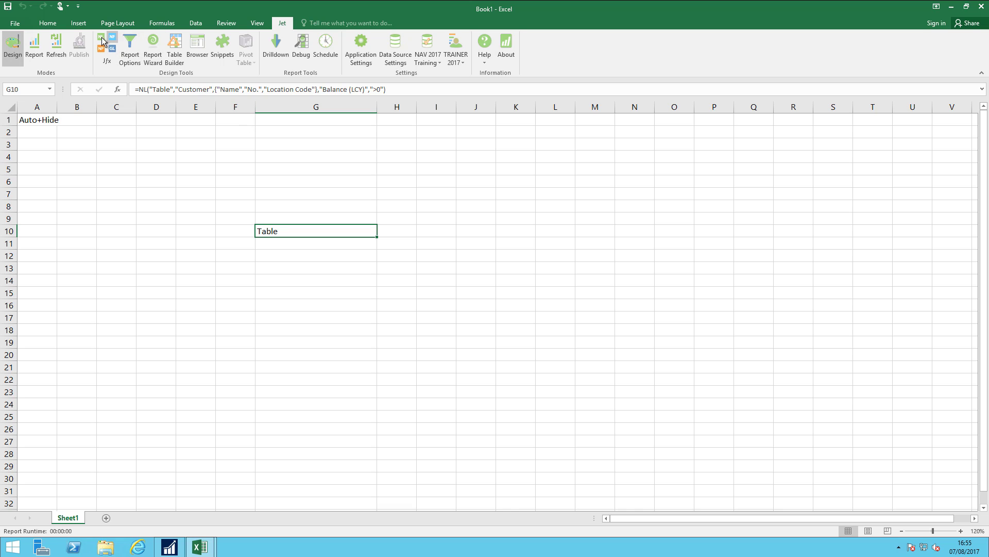
pyautogui.click(106, 40)
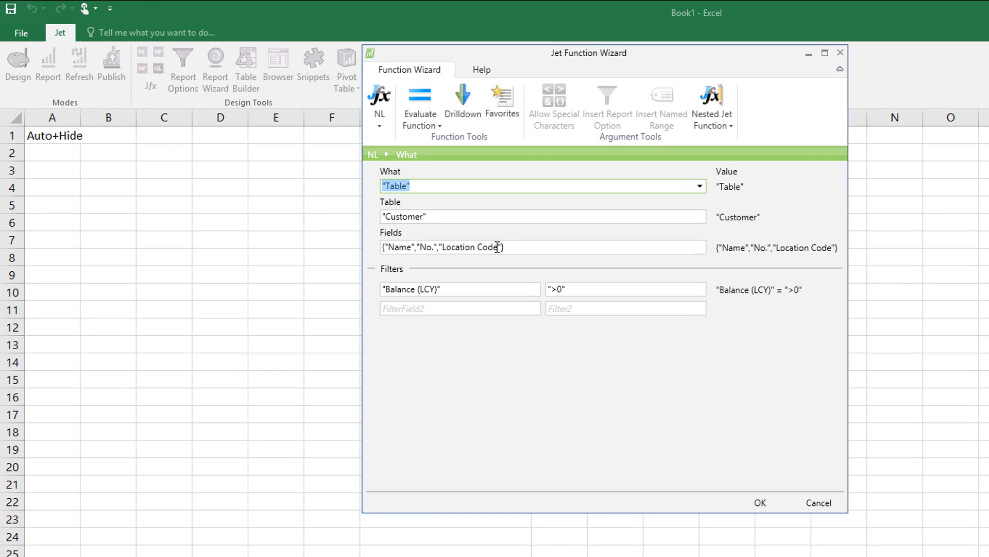
# Append "Balance (LCY)" as a fourth field in the Fields list and widen the wizard.
pyautogui.click(501, 247)
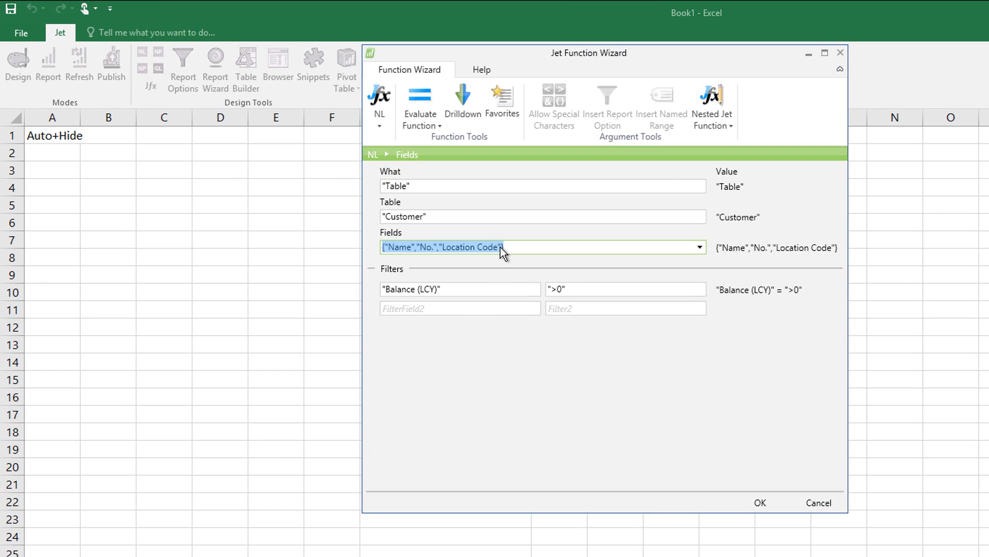
pyautogui.click(501, 247)
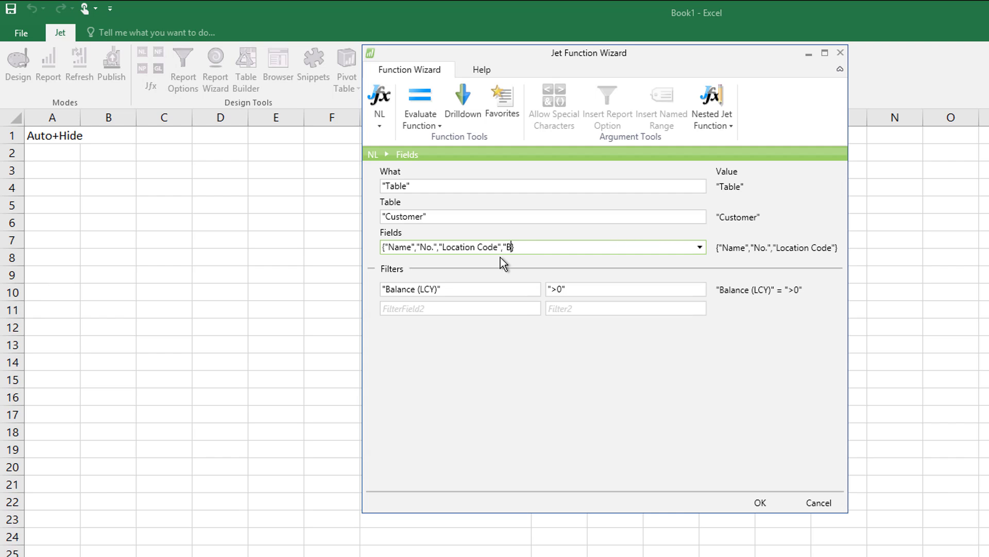
pyautogui.write(',"Balance (LCY)"')
pyautogui.press('Tab')
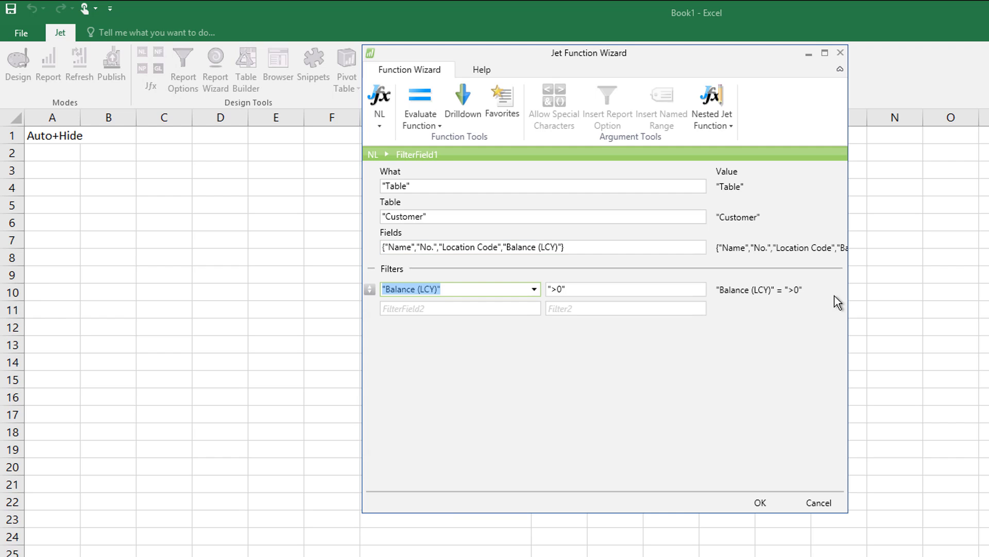
pyautogui.moveTo(847, 282); pyautogui.dragTo(987, 284)
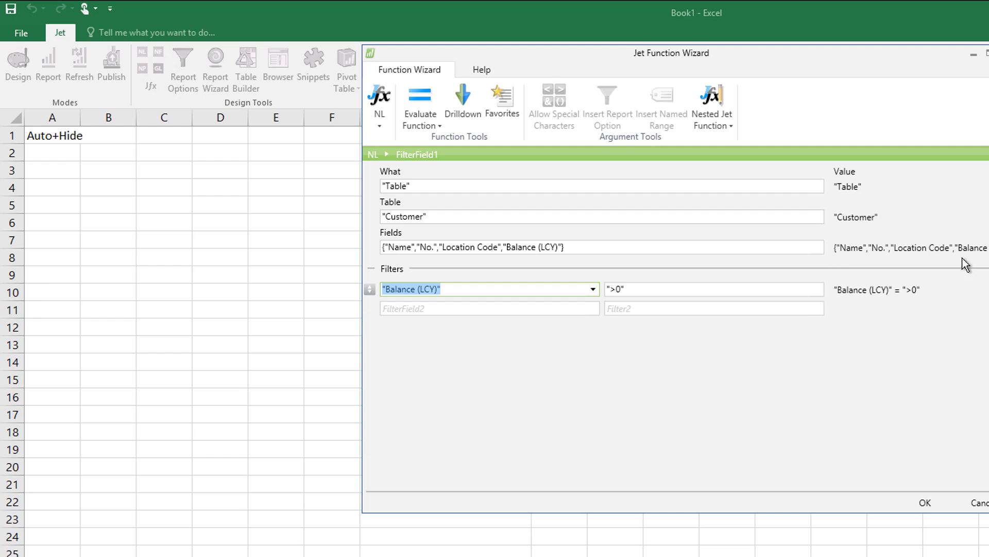
# Apply the four-field function, refresh to show balances totalling 905725.87, then return to design mode.
pyautogui.click(928, 503)
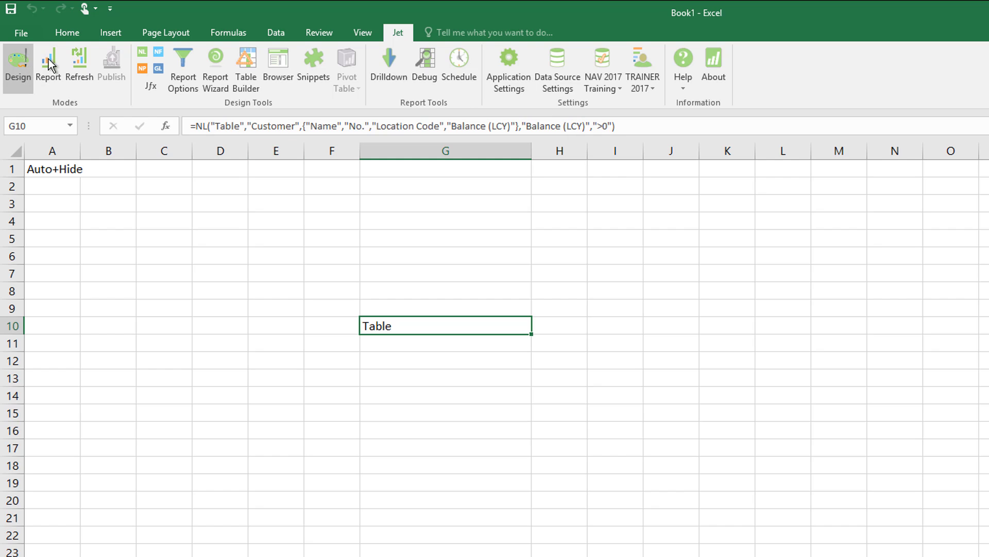
pyautogui.click(80, 63)
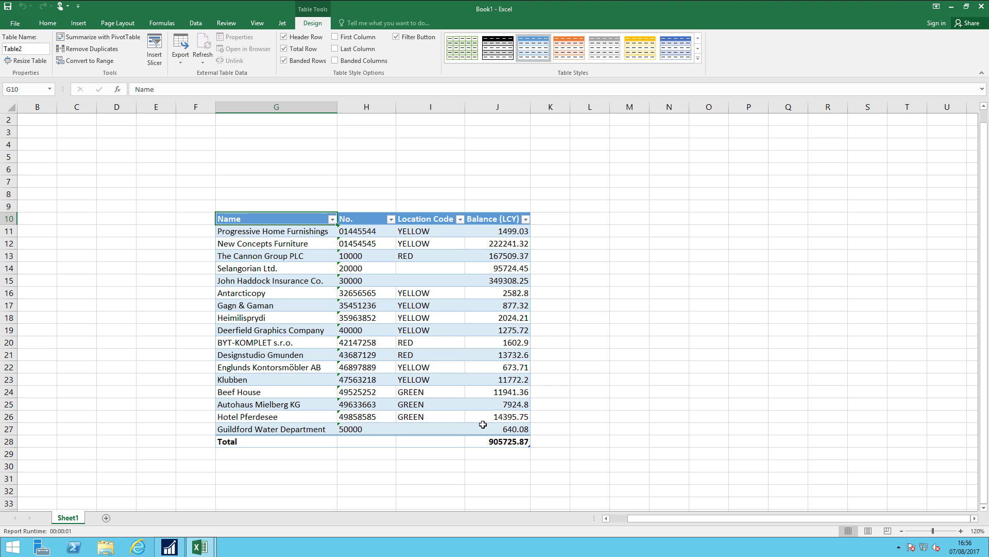
pyautogui.click(282, 23)
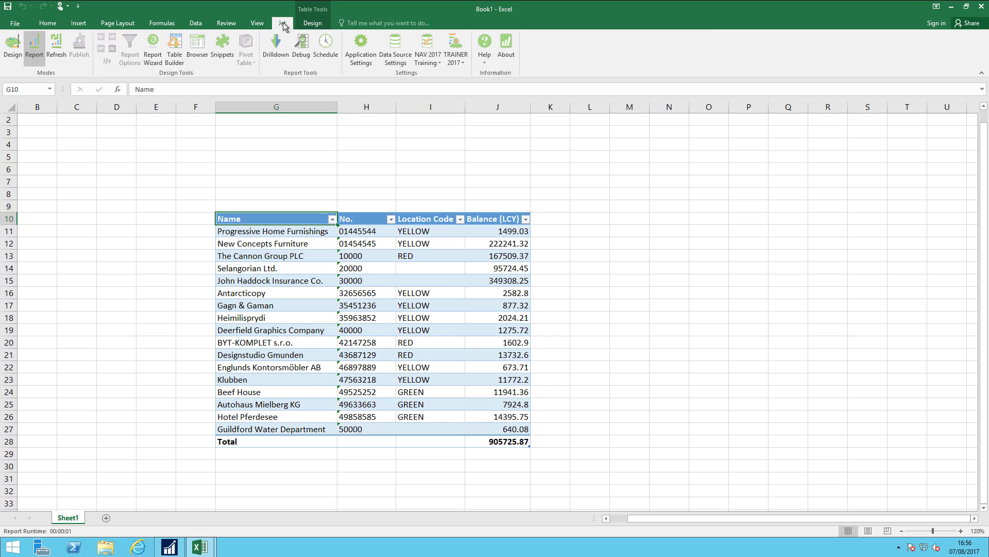
pyautogui.click(13, 47)
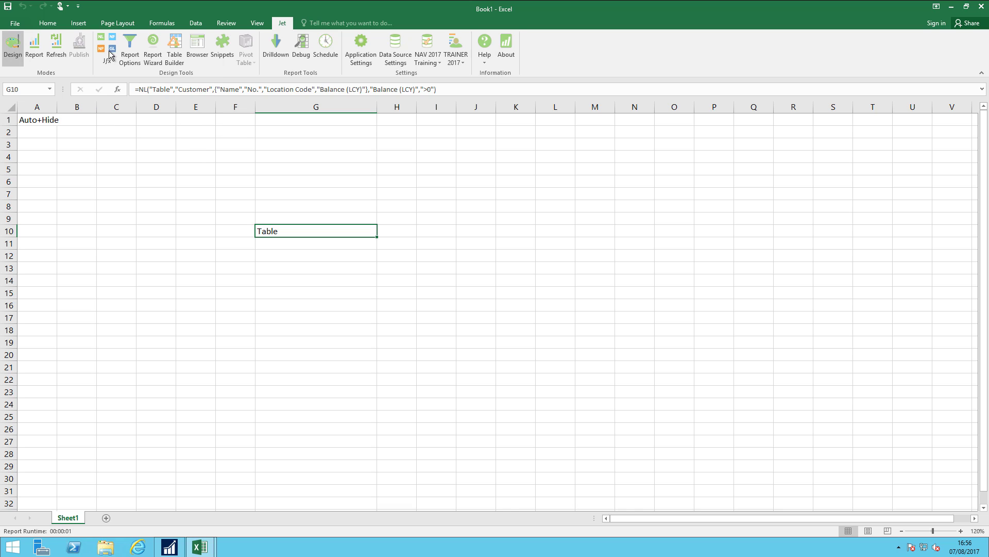
# Reopen G10's NL formula in the Jet Function Wizard and list the tables available for its Table argument.
pyautogui.click(100, 38)
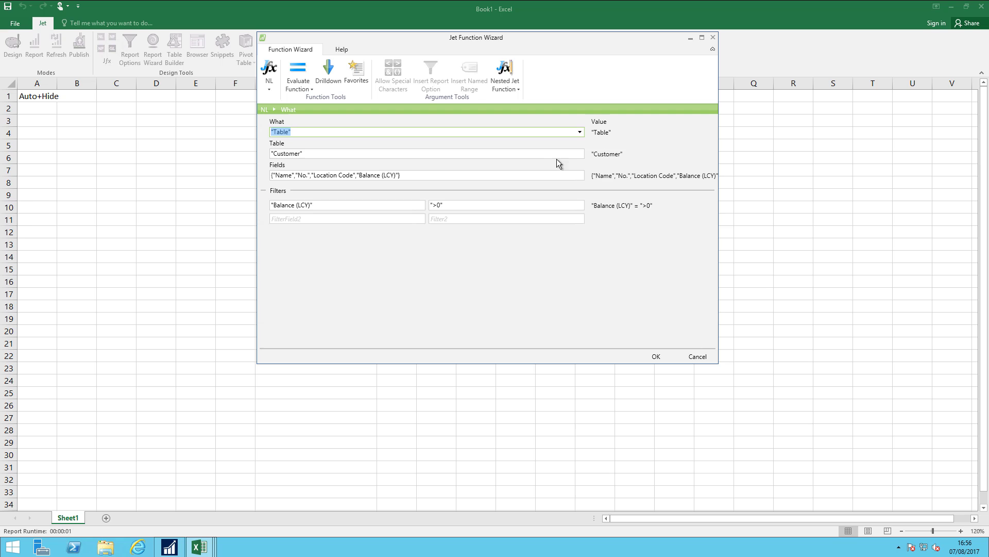
pyautogui.click(574, 155)
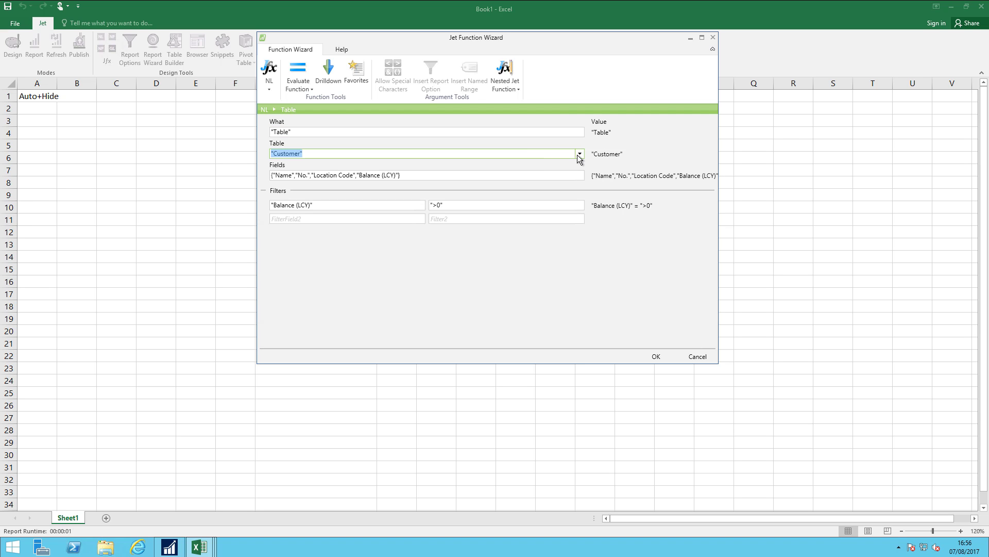
pyautogui.click(580, 155)
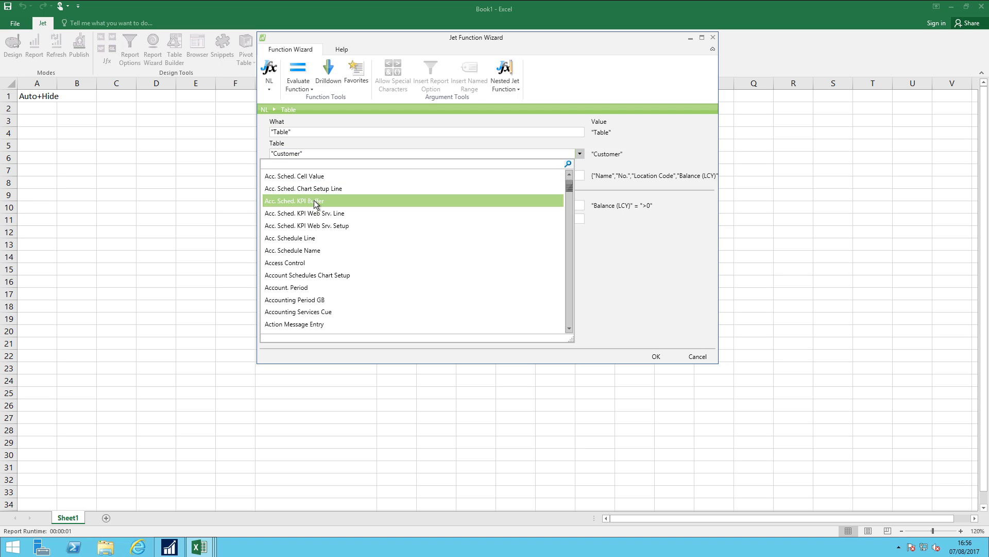